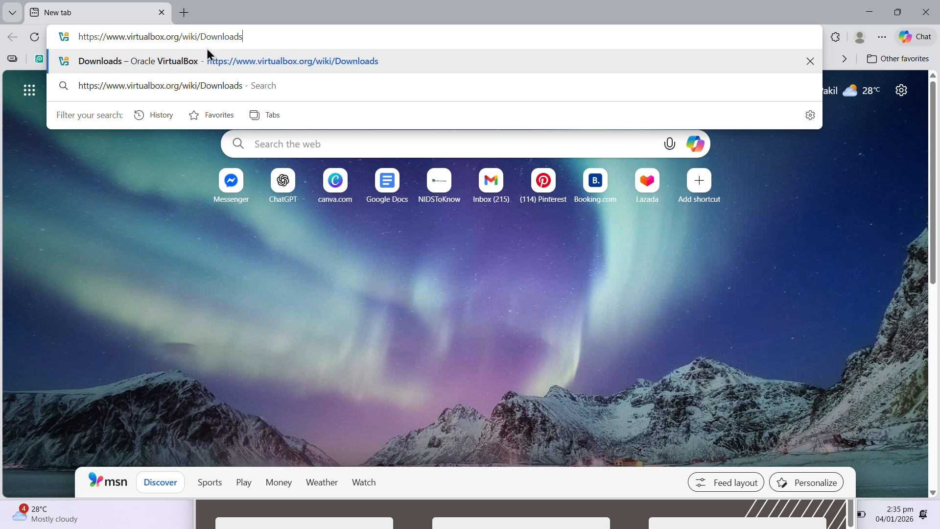
# Open the VirtualBox downloads page, start downloading the VirtualBox 7.2.4 package for Windows hosts, and cancel the download.
pyautogui.click(325, 58)
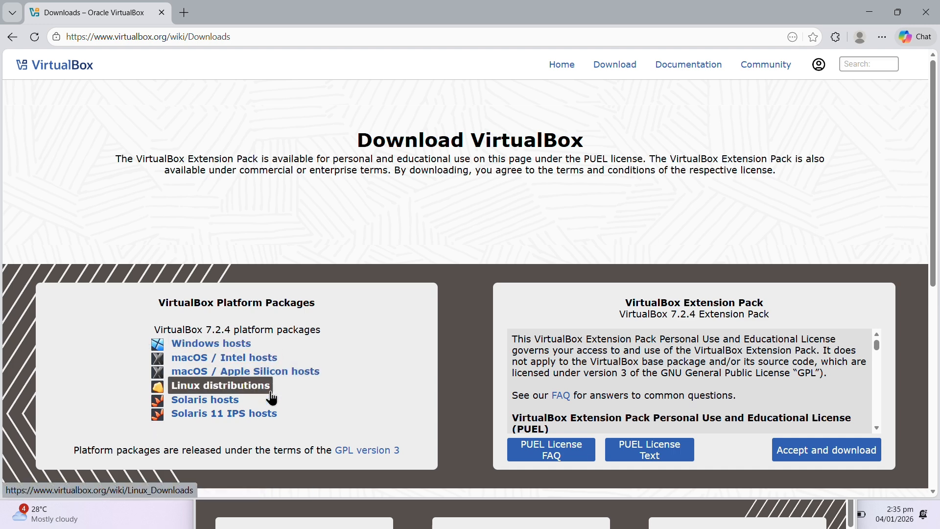
pyautogui.click(232, 351)
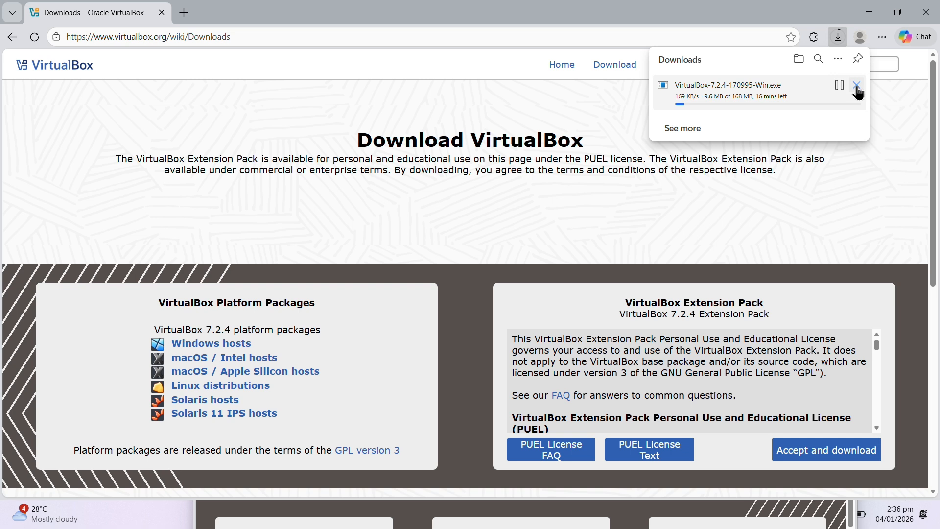
pyautogui.click(839, 87)
pyautogui.click(856, 86)
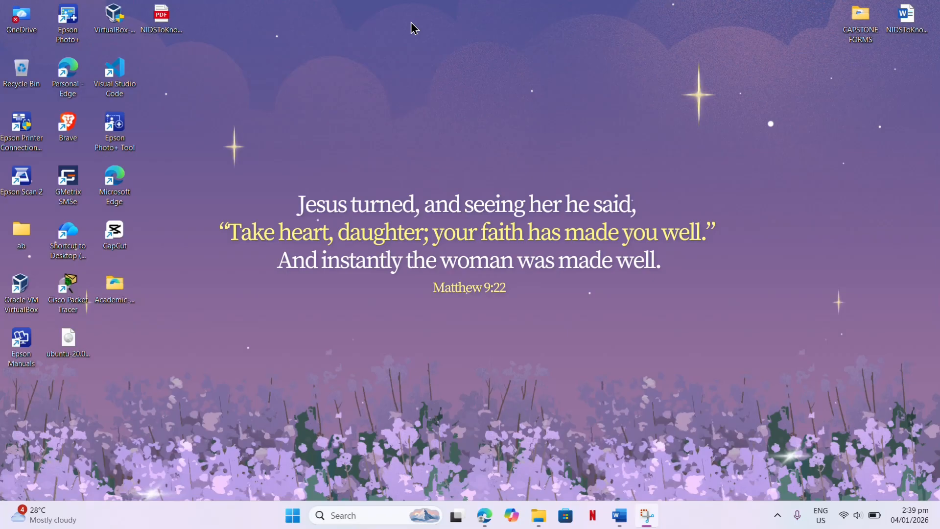
pyautogui.doubleClick(110, 182)
pyautogui.click(729, 74)
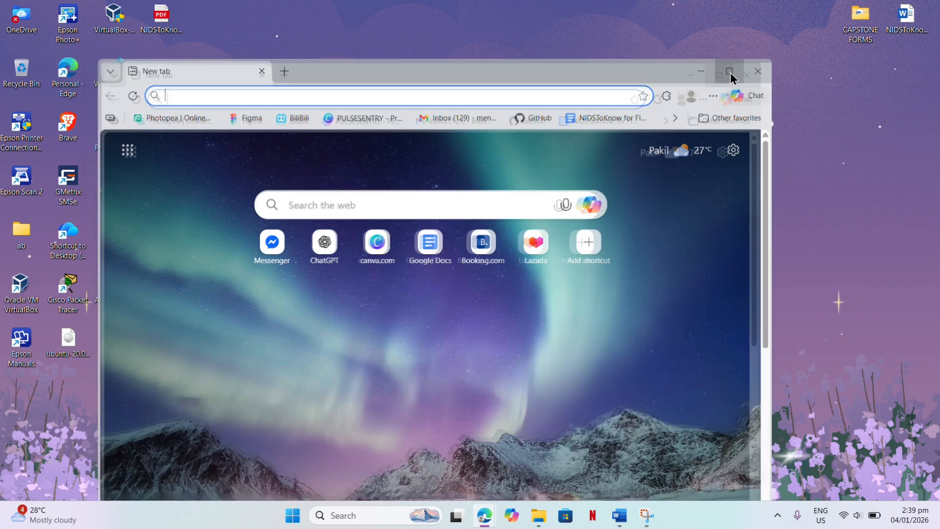
pyautogui.click(154, 35)
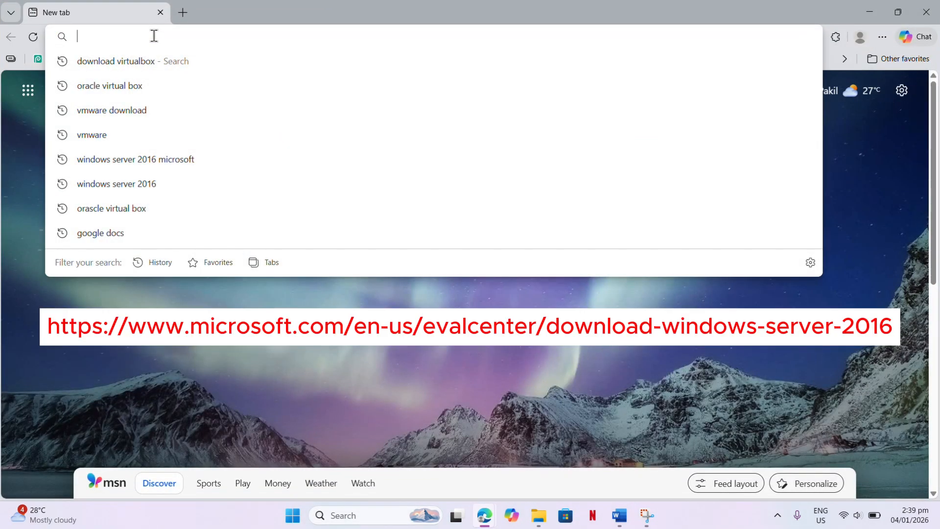
pyautogui.write('https://www.microsoft.com/en-us/evalcenter/download-windows-server-2016?msockid=2db2ac7fff326ee63ba5b917fe266fa9')
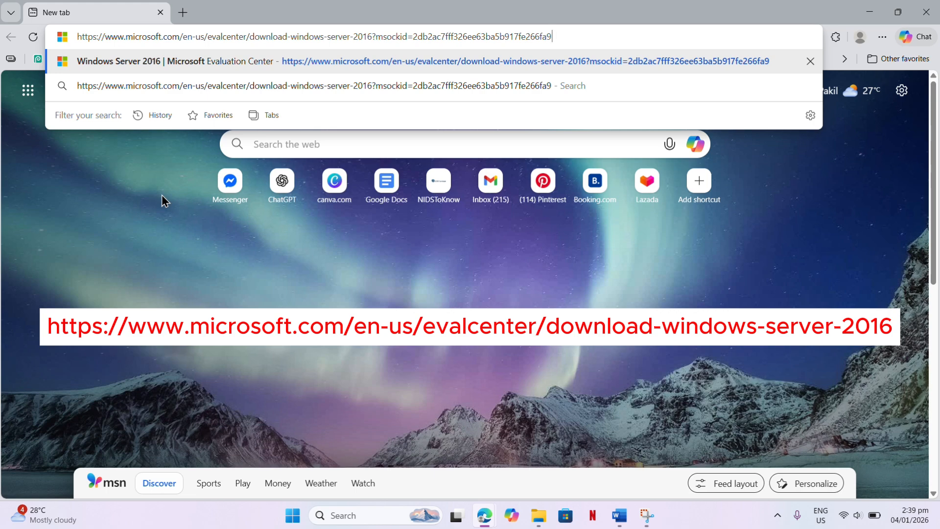
pyautogui.press('Return')
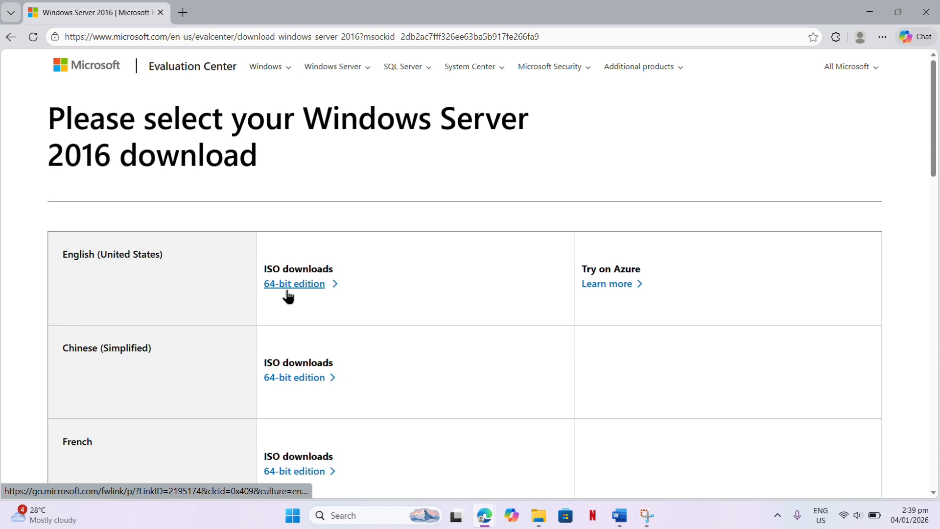
# Start downloading the English (United States) 64-bit Windows Server 2016 ISO, and cancel the download.
pyautogui.scroll(-7, 153, 274)
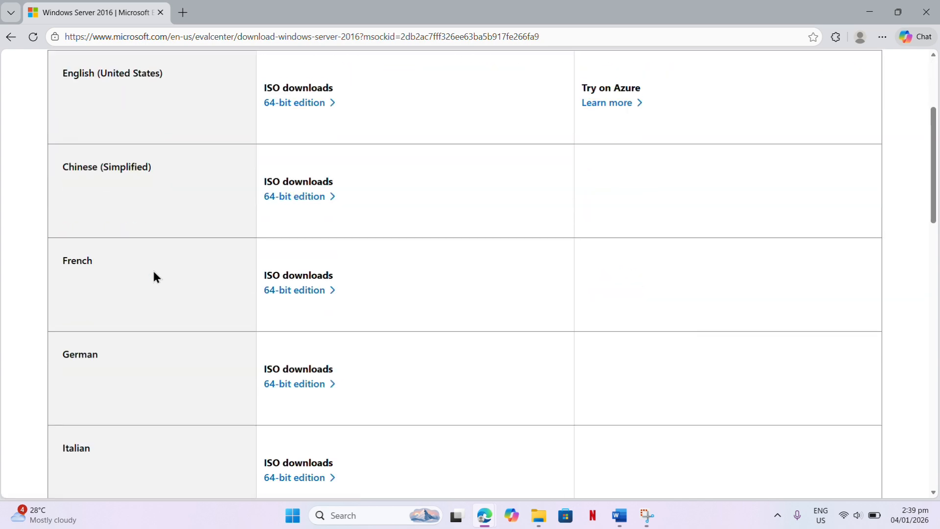
pyautogui.scroll(-5, 154, 271)
pyautogui.scroll(12, 153, 272)
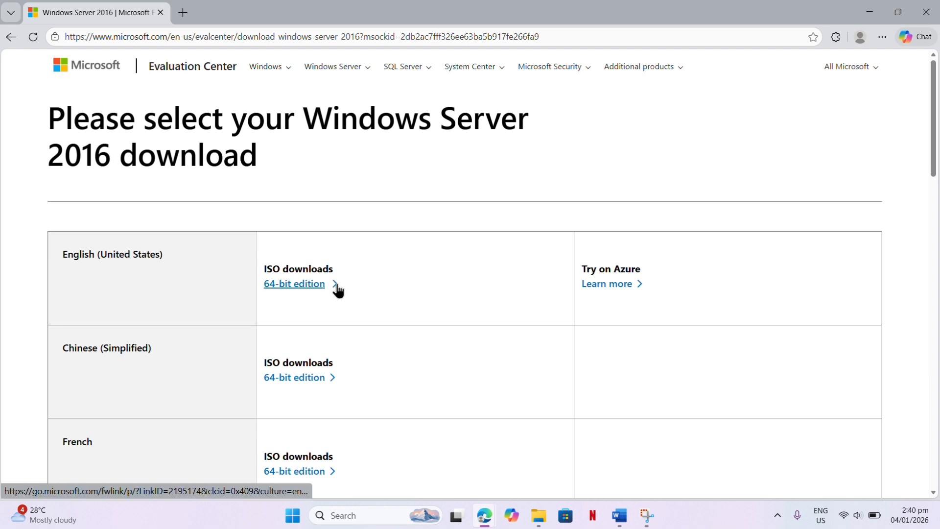
pyautogui.click(309, 291)
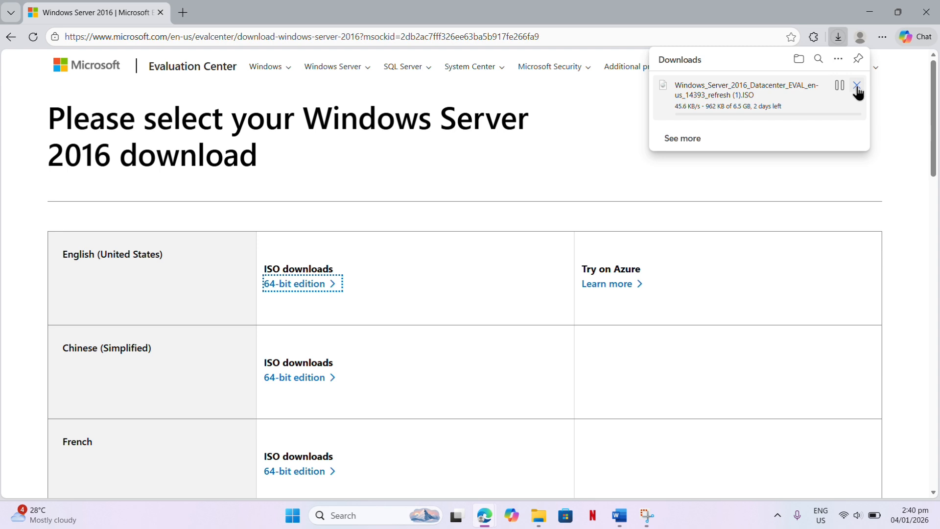
pyautogui.click(856, 86)
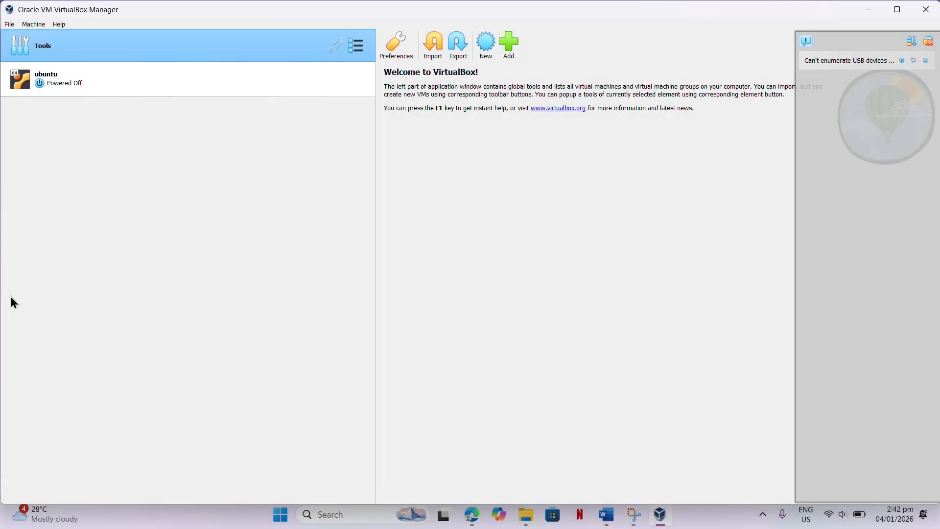
# In Oracle VM VirtualBox Manager, clear the notifications and begin a new virtual machine named Windows 2016.
pyautogui.click(929, 41)
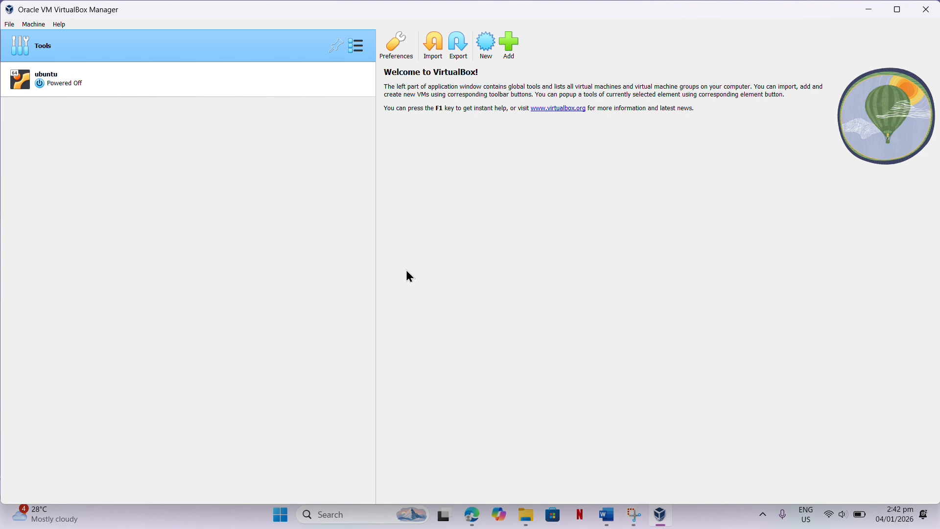
pyautogui.click(211, 83)
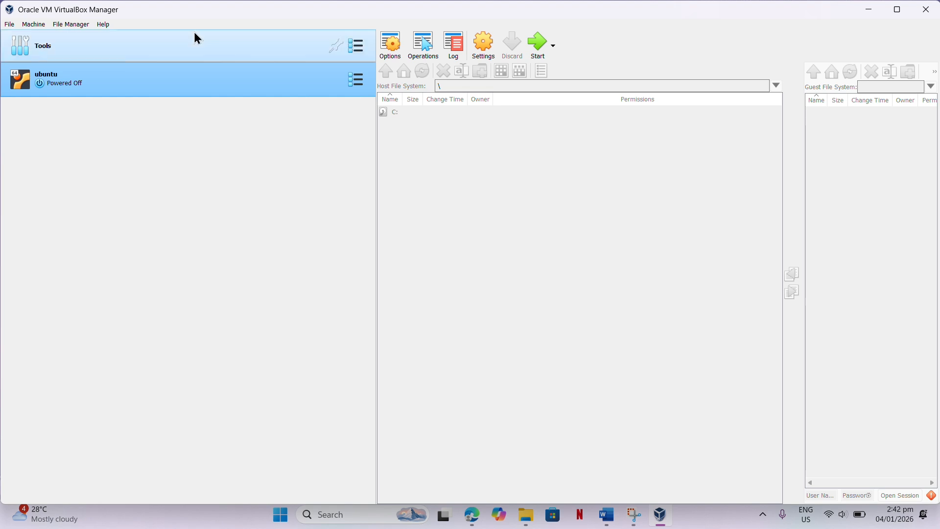
pyautogui.click(191, 44)
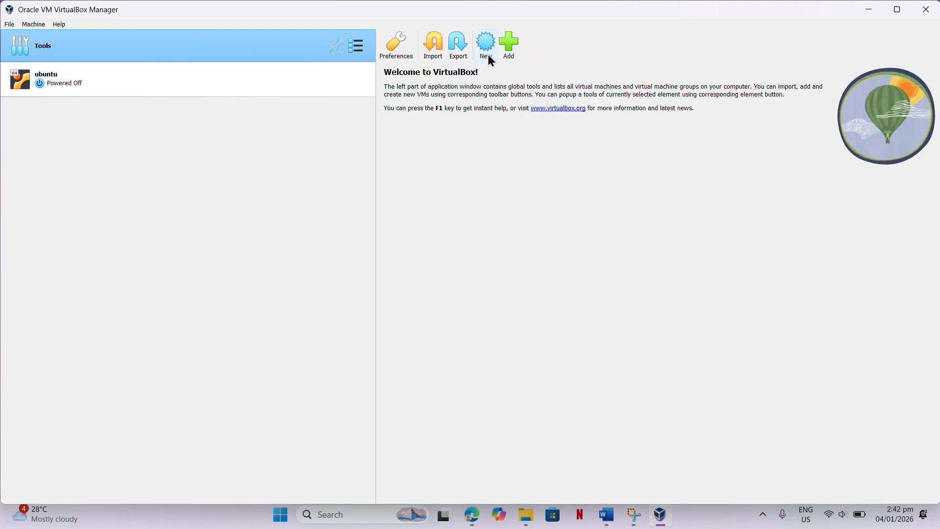
pyautogui.click(484, 61)
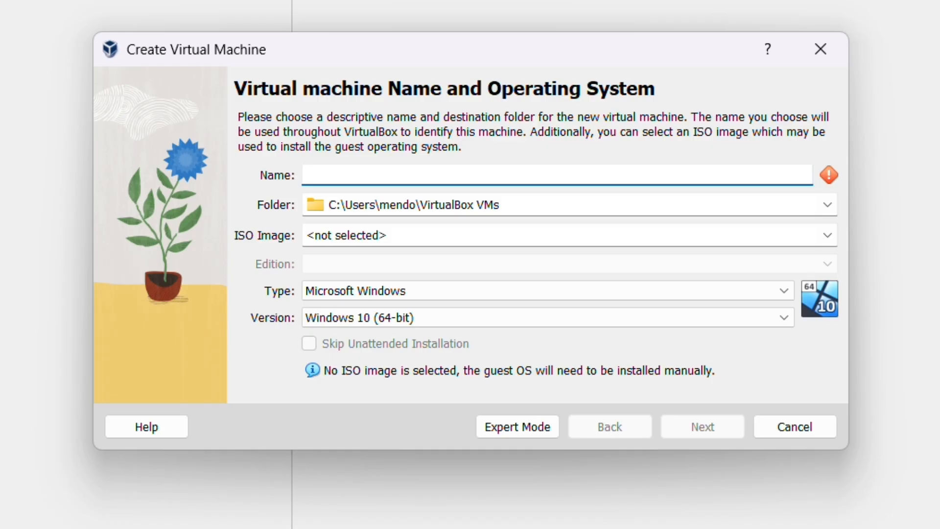
pyautogui.write('Windows')
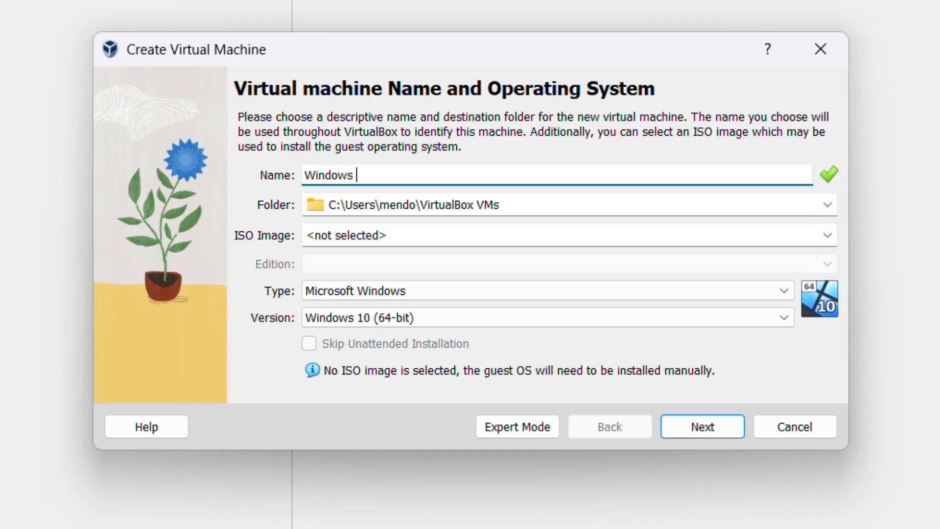
pyautogui.write(' 2016')
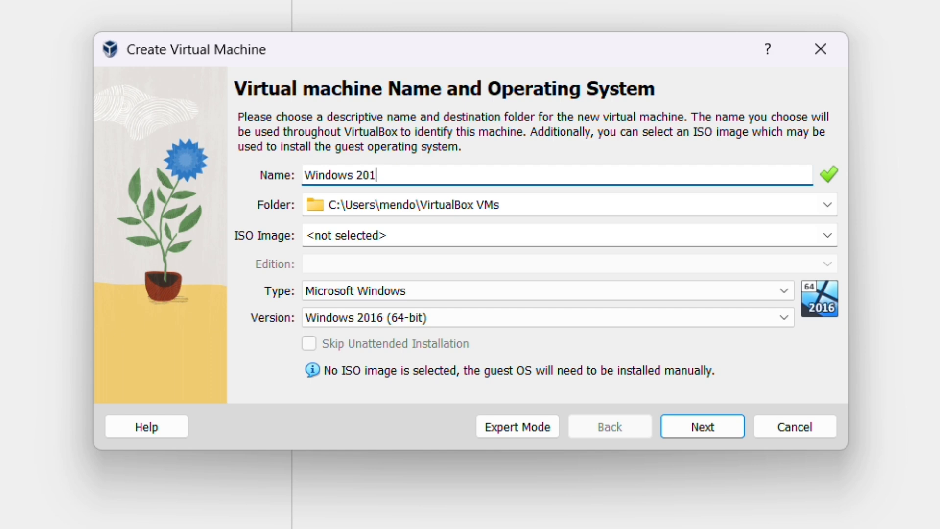
# Assign the Windows_Server_2016_Datacenter_EVAL_en-us_14393_refresh.ISO image with the Windows Server 2016 Standard Evaluation (Desktop Experience) edition, and skip unattended installation.
pyautogui.click(828, 235)
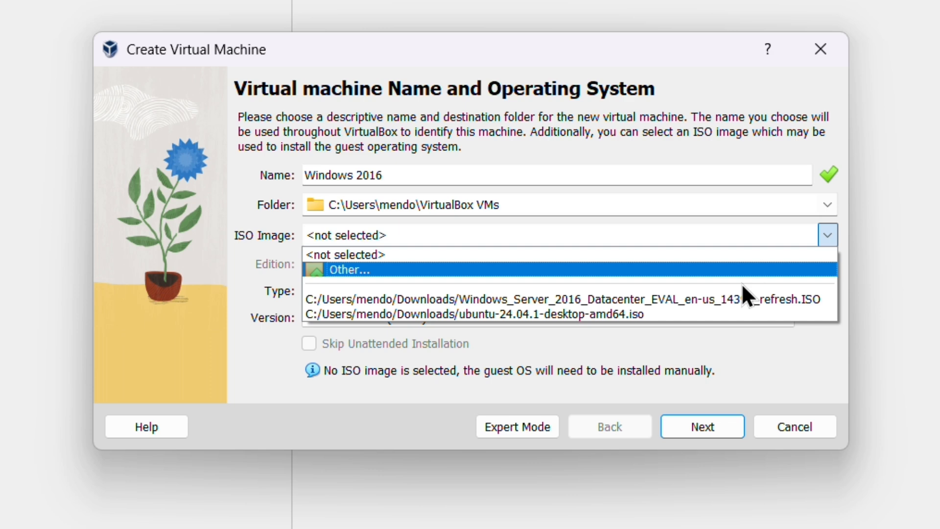
pyautogui.click(727, 299)
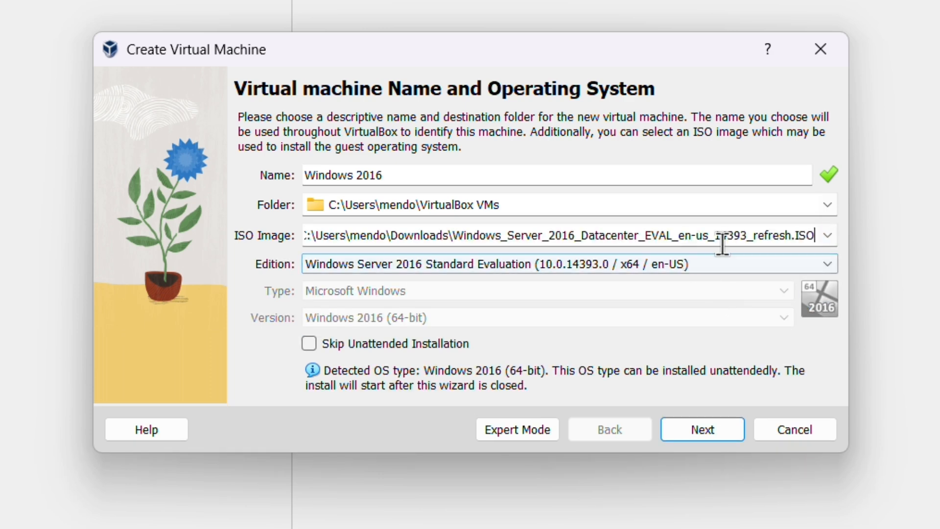
pyautogui.click(833, 264)
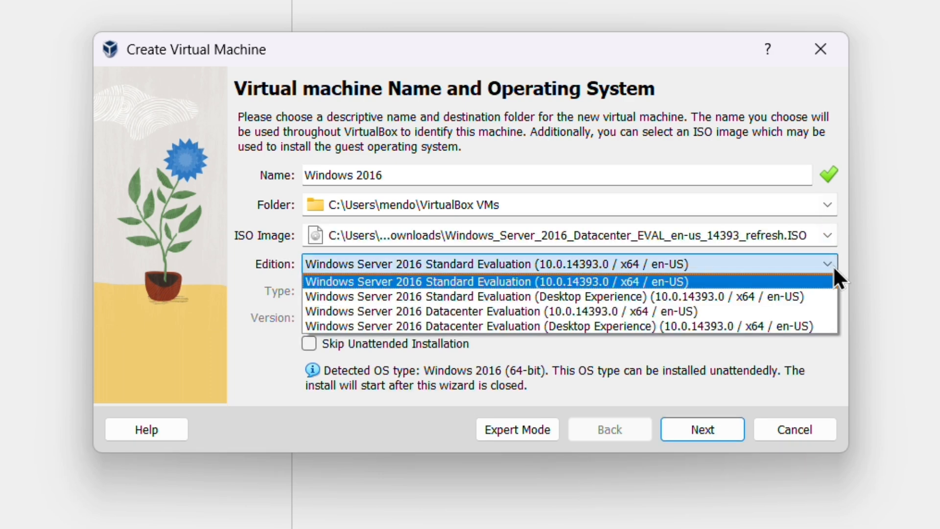
pyautogui.click(832, 265)
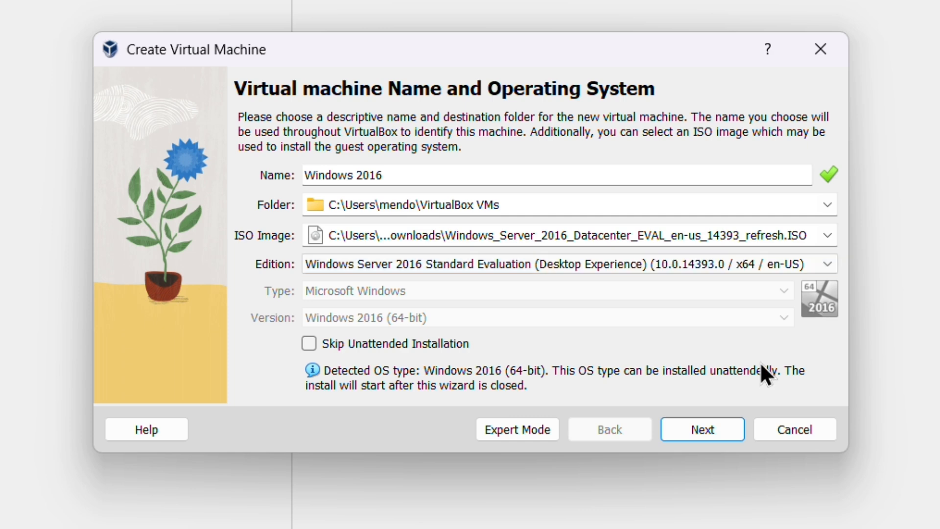
pyautogui.click(309, 343)
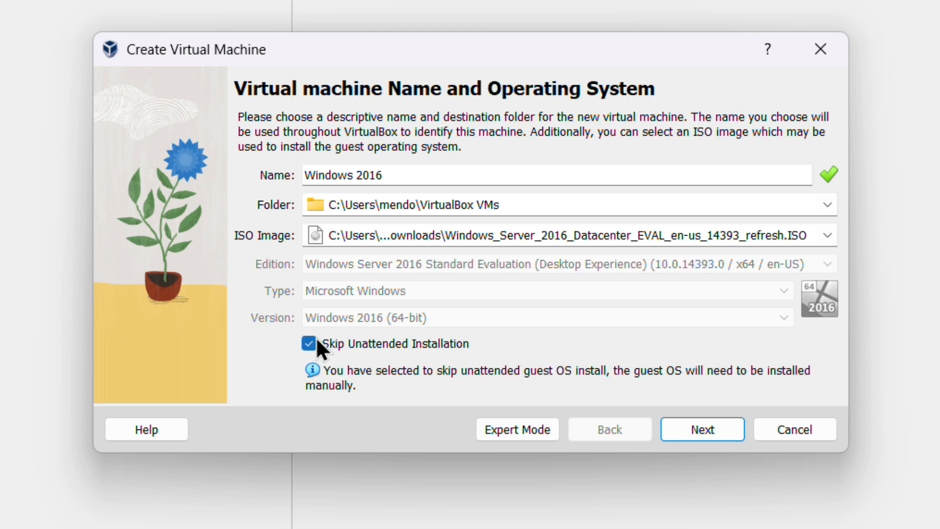
pyautogui.click(732, 433)
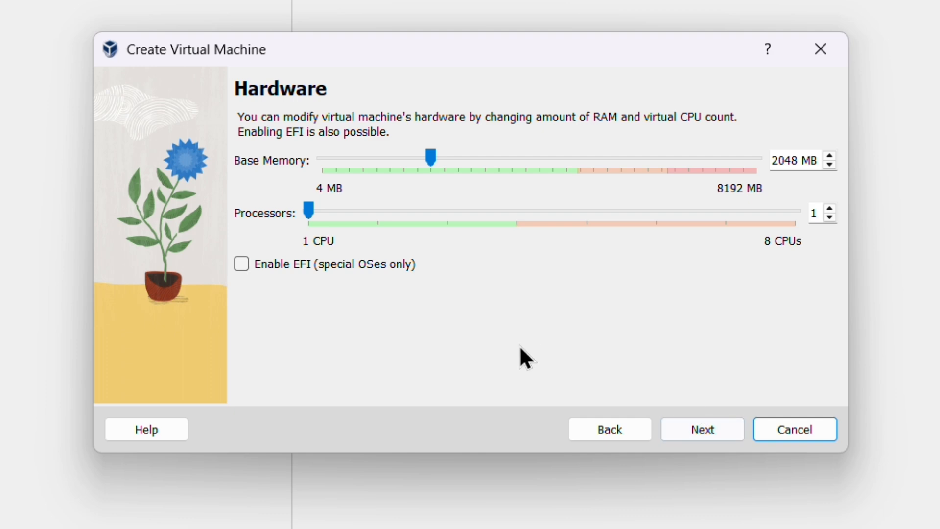
# Set the virtual machine's base memory to 4596 MB and its processors to 3.
pyautogui.moveTo(430, 156); pyautogui.dragTo(567, 186)
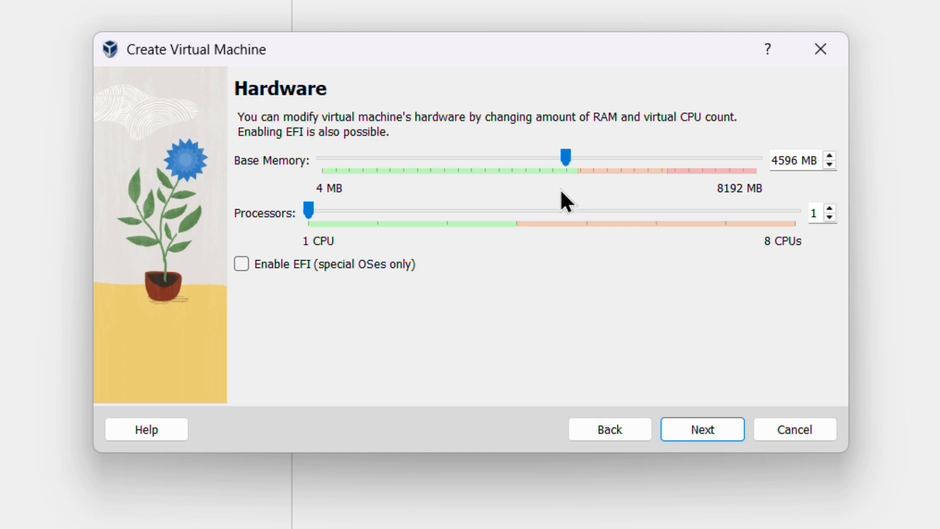
pyautogui.moveTo(501, 214); pyautogui.dragTo(478, 216)
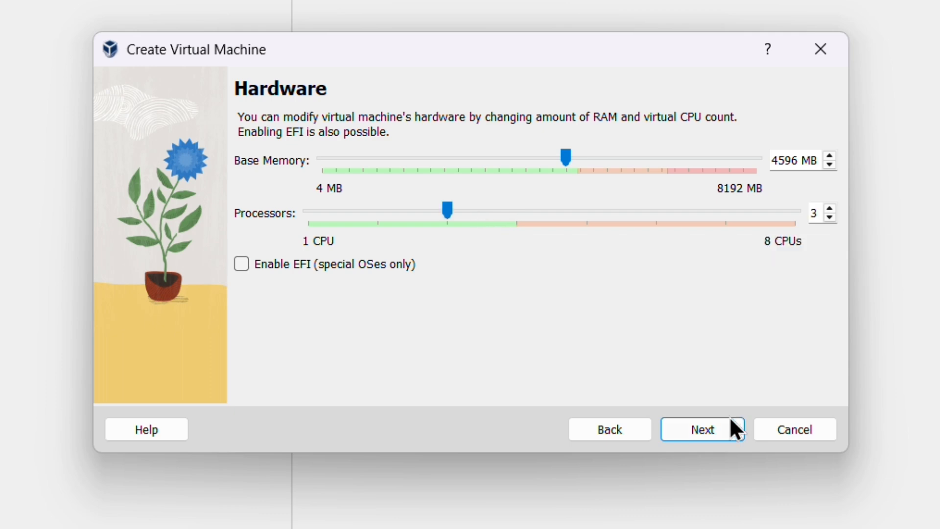
pyautogui.click(727, 433)
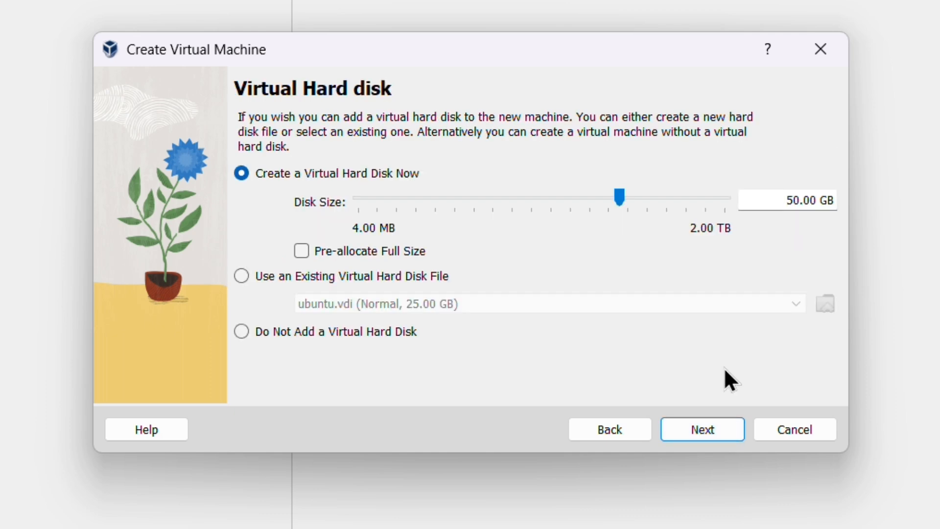
# Accept a new 50.00 GB virtual hard disk without pre-allocation and finish creating the virtual machine.
pyautogui.click(707, 433)
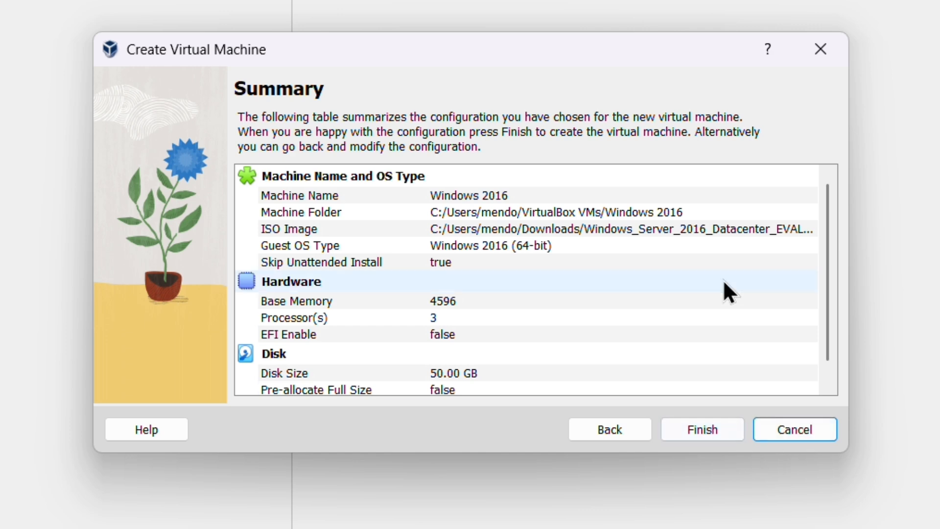
pyautogui.click(703, 429)
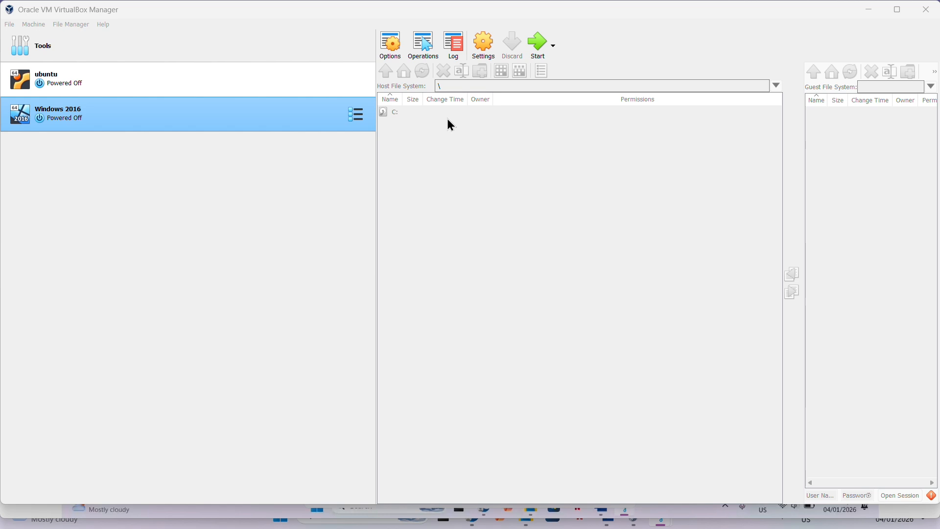
# Start the Windows 2016 virtual machine and begin Windows Setup with English (United States) and the US keyboard.
pyautogui.click(538, 46)
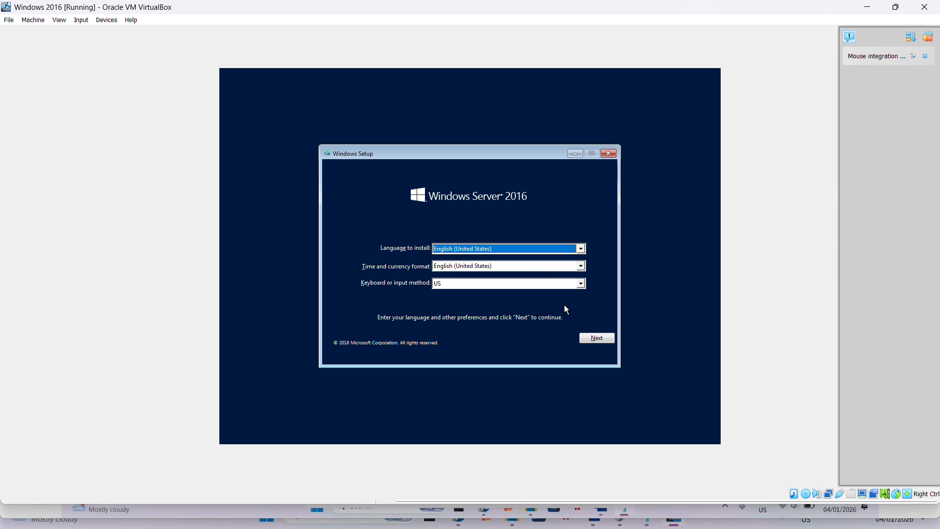
pyautogui.click(603, 341)
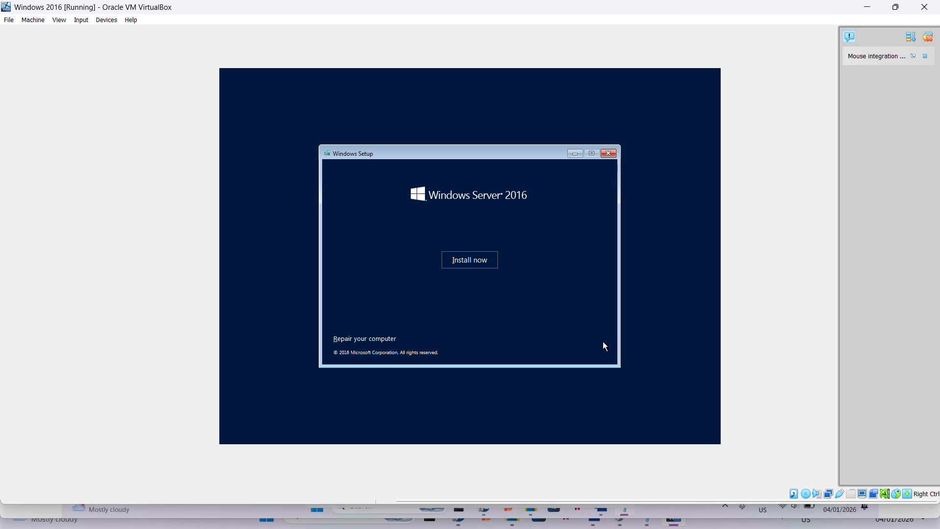
pyautogui.click(462, 261)
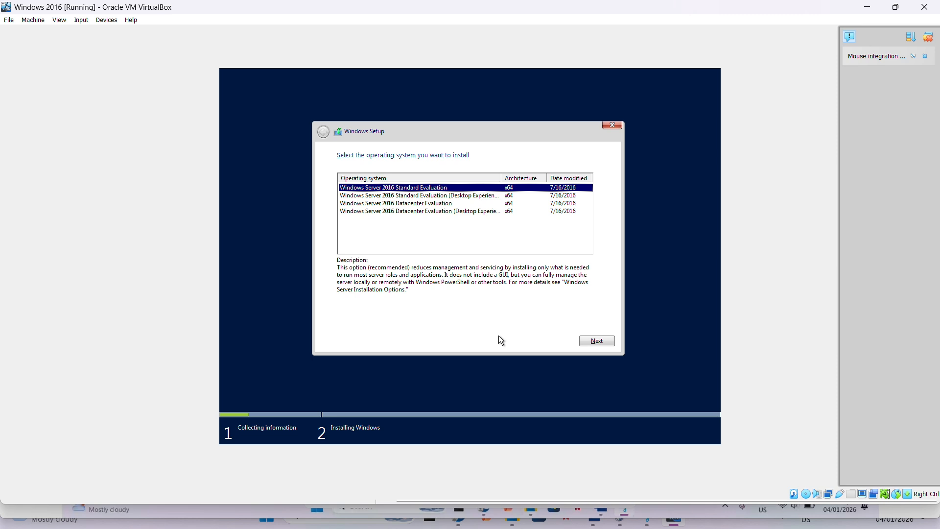
# Select Windows Server 2016 Standard Evaluation (Desktop Experience) as the operating system to install and accept the license terms.
pyautogui.press('Down')
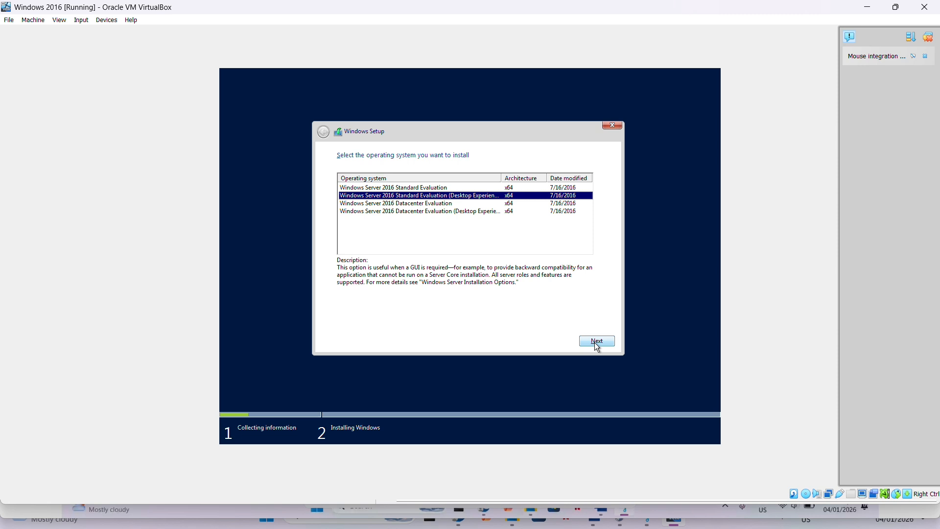
pyautogui.click(598, 343)
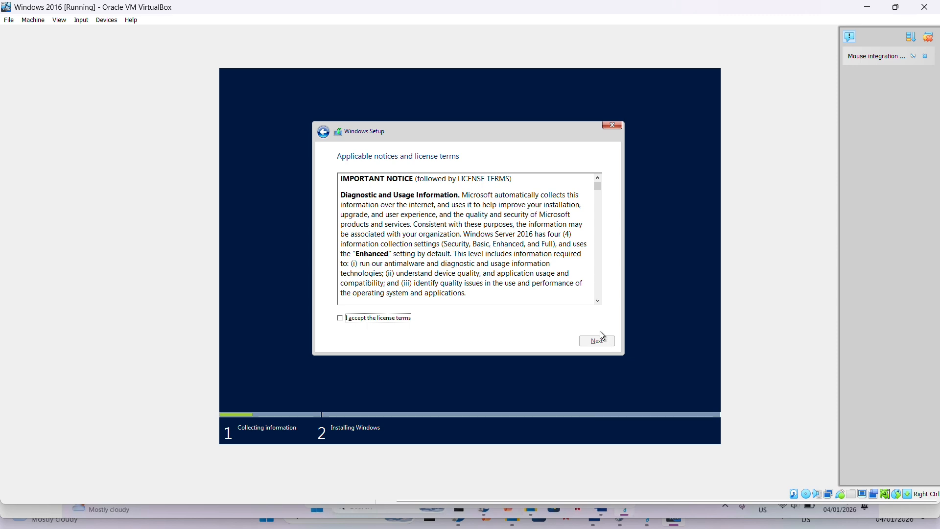
pyautogui.scroll(-6, 521, 229)
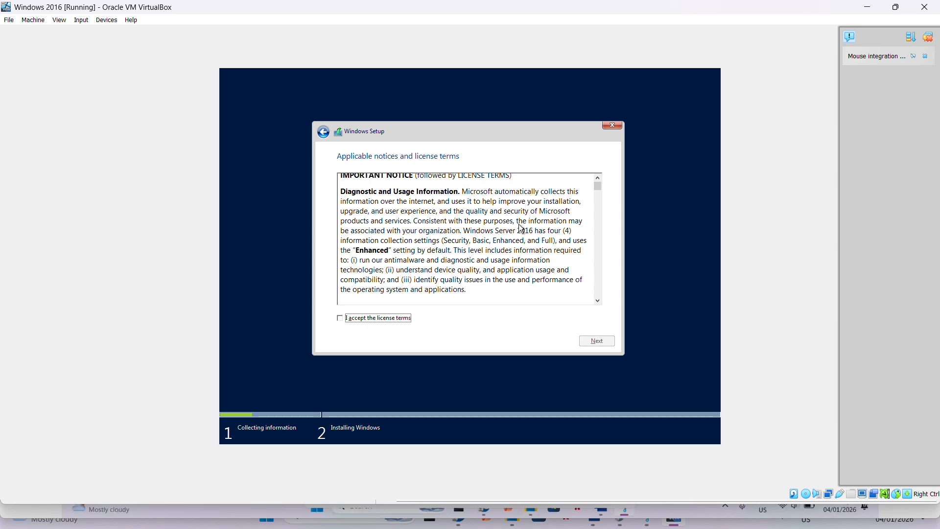
pyautogui.scroll(-10, 522, 228)
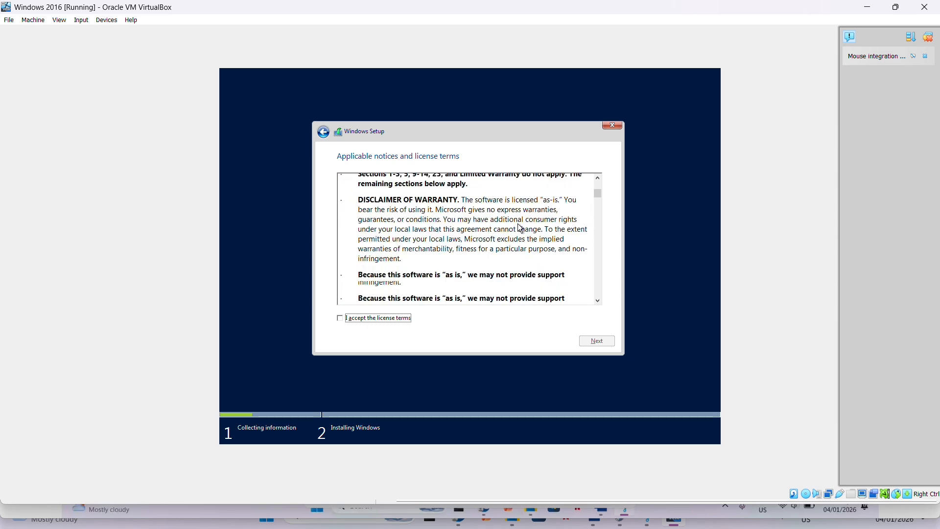
pyautogui.scroll(-10, 520, 228)
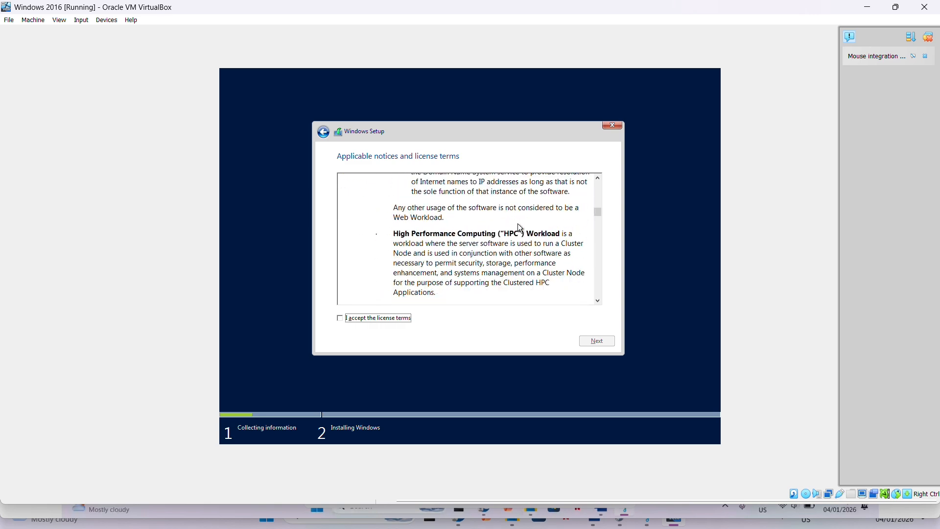
pyautogui.scroll(-6, 510, 236)
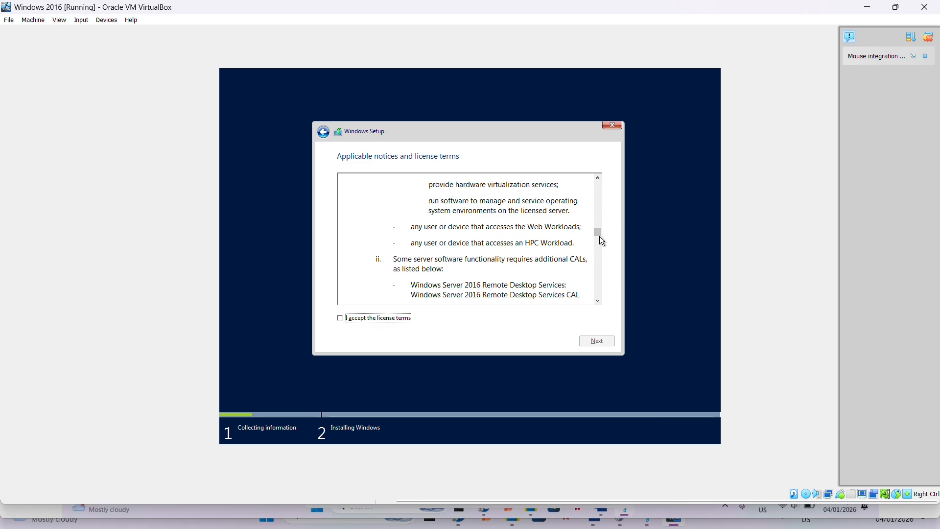
pyautogui.moveTo(599, 237); pyautogui.dragTo(605, 320)
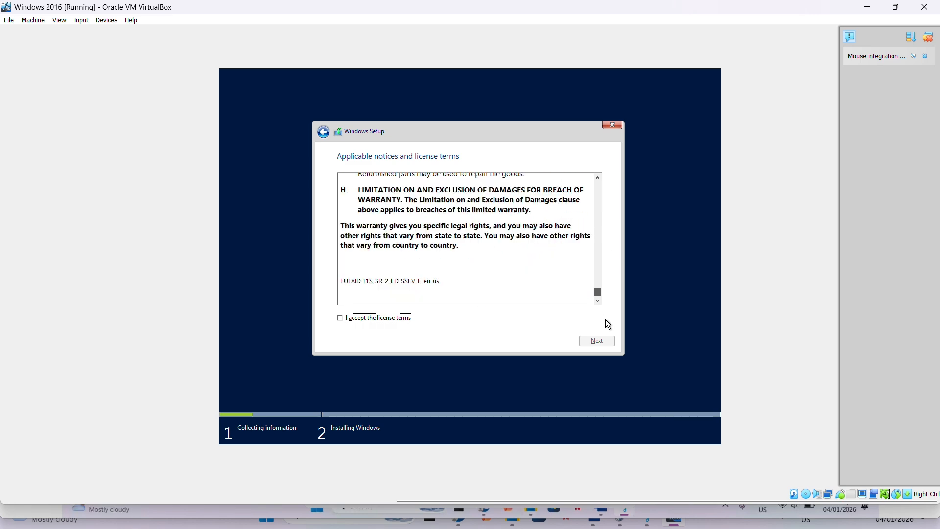
pyautogui.click(339, 318)
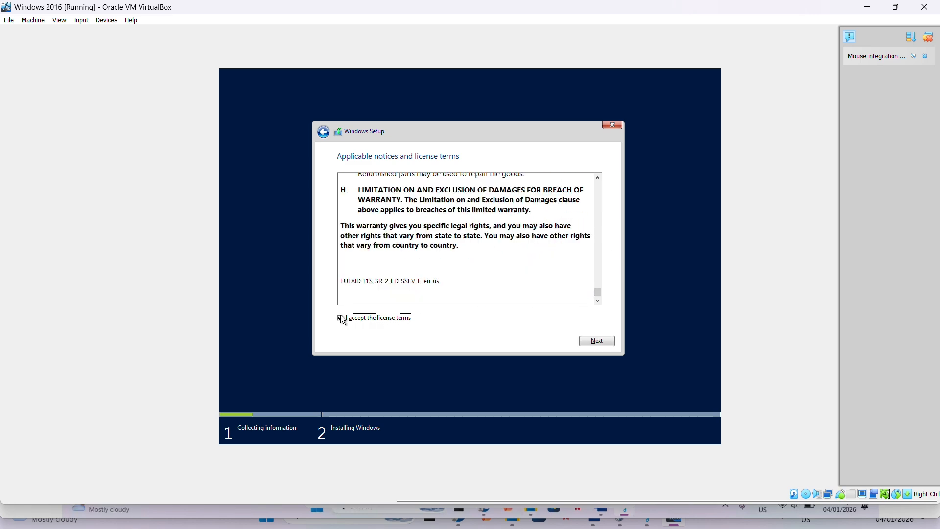
pyautogui.click(598, 342)
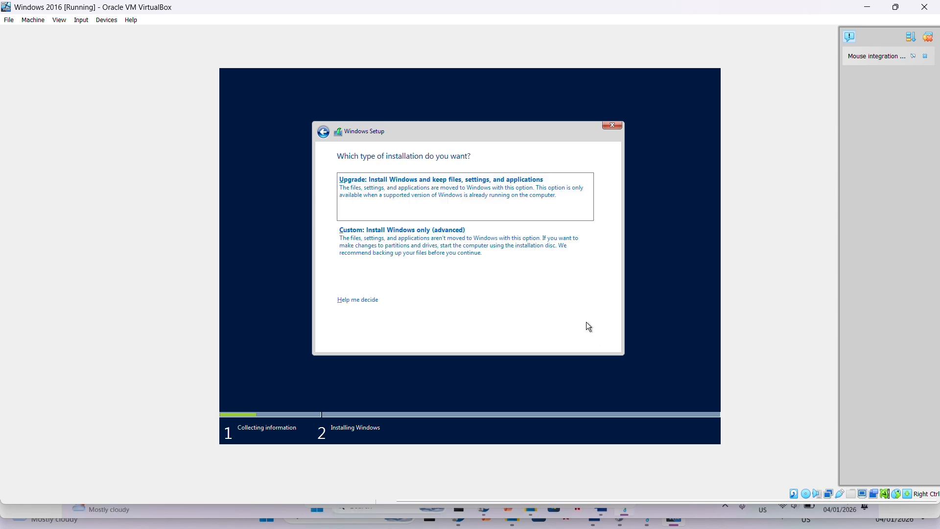
# Choose the custom Windows-only installation and install Windows on Drive 0 Unallocated Space.
pyautogui.click(485, 248)
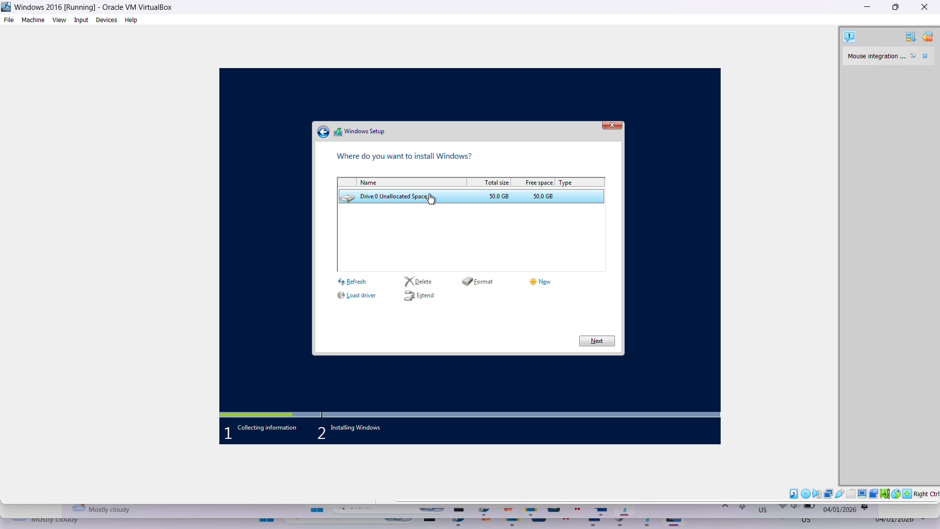
pyautogui.click(591, 340)
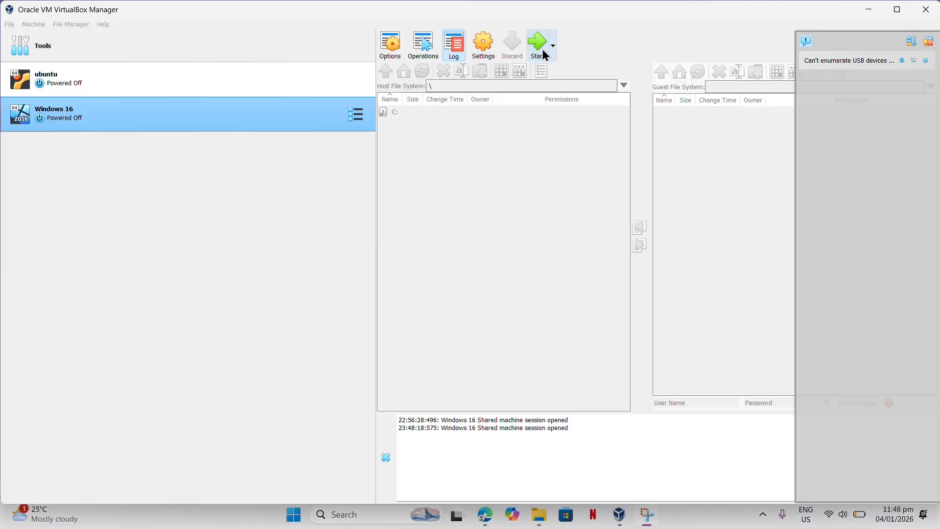
# Start the Windows 16 virtual machine from VirtualBox Manager and boot it to the Windows lock screen.
pyautogui.click(538, 45)
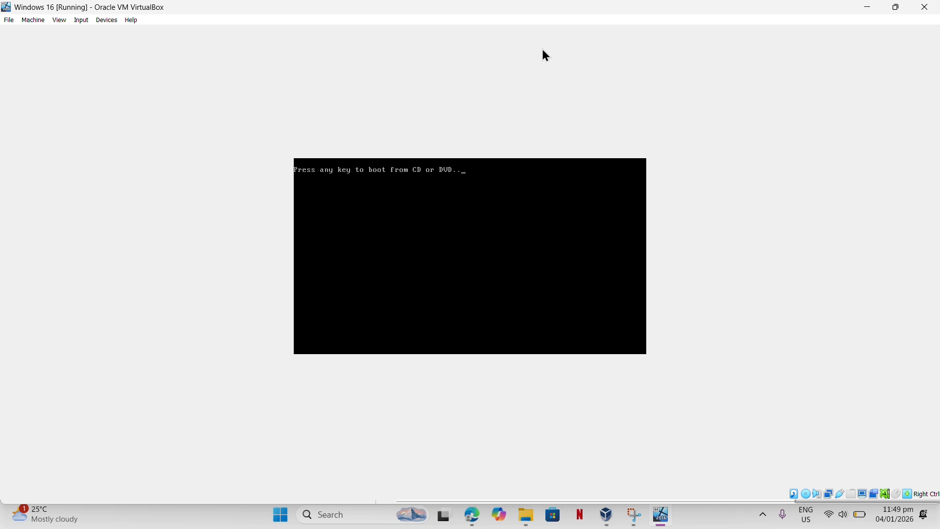
pyautogui.press('Return')
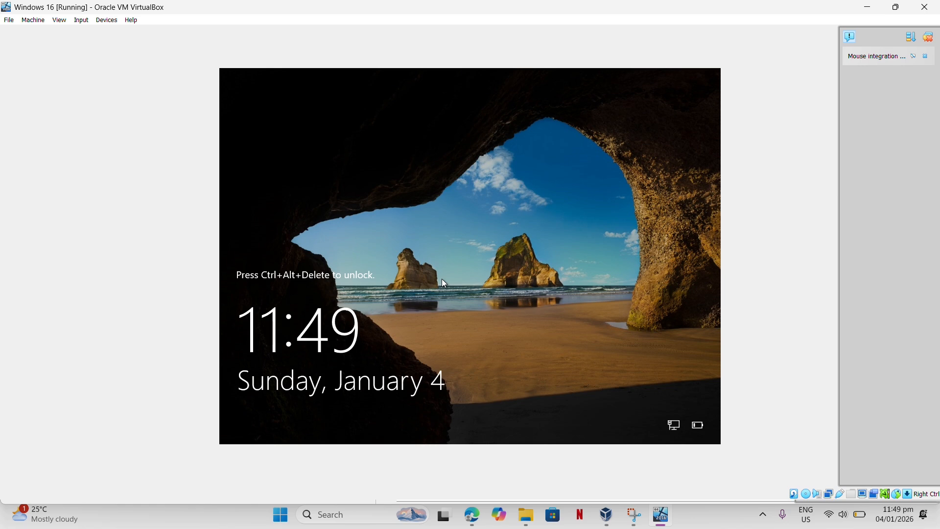
pyautogui.hotkey('ctrl', 'alt', 'Delete')
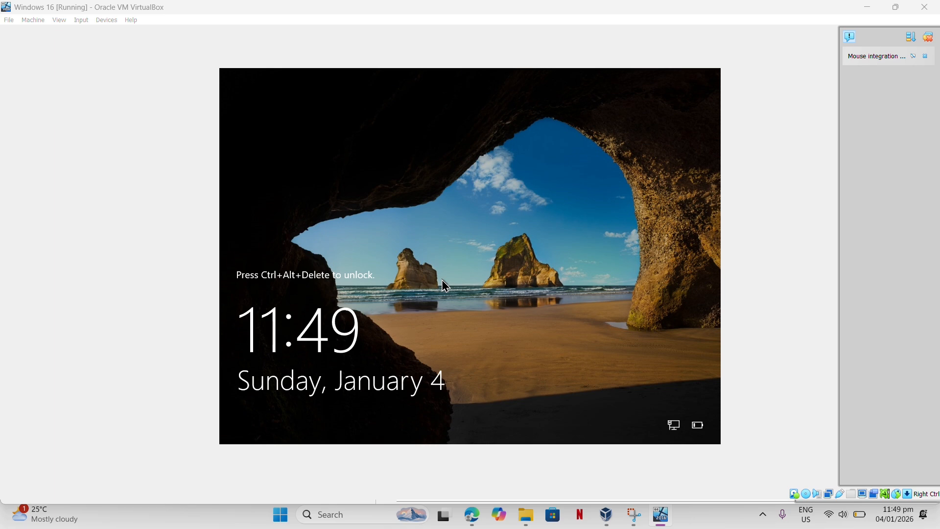
pyautogui.click(459, 308)
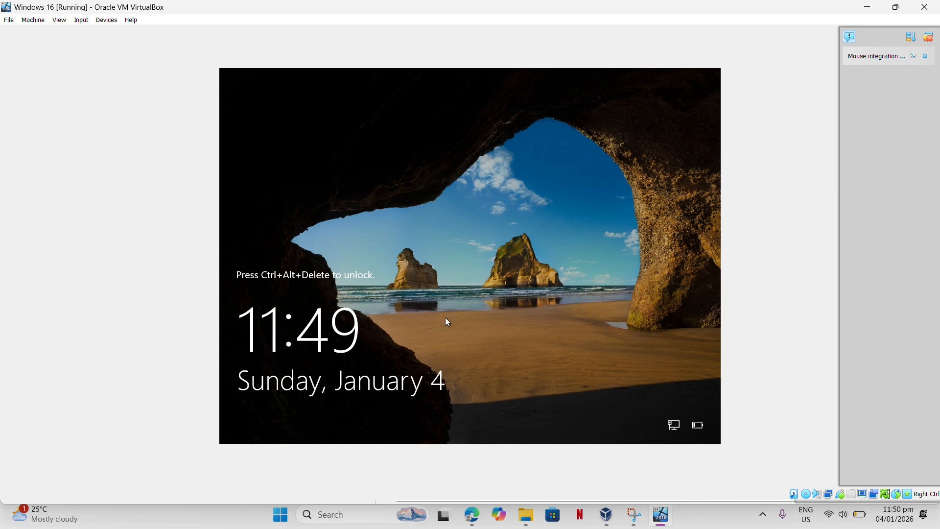
pyautogui.click(80, 22)
pyautogui.moveTo(106, 21)
pyautogui.click(77, 21)
pyautogui.click(77, 21)
pyautogui.moveTo(100, 37)
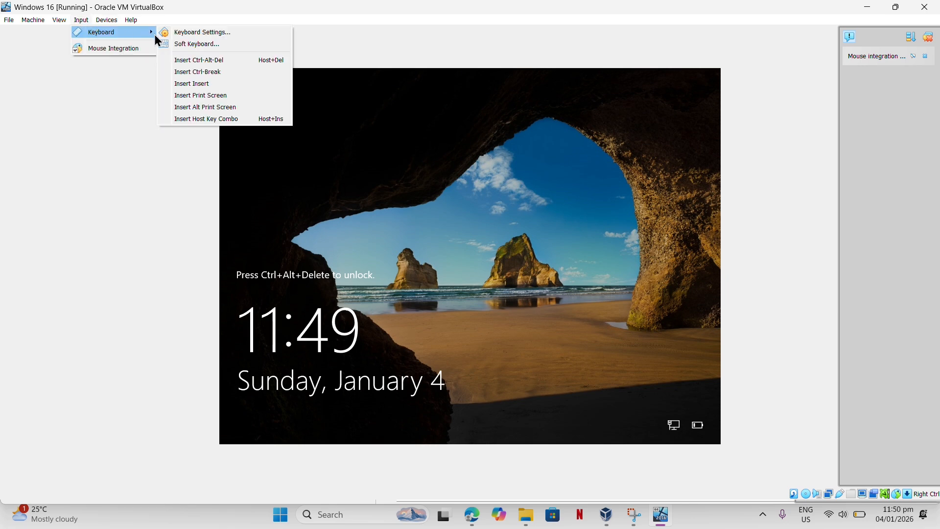
pyautogui.click(194, 35)
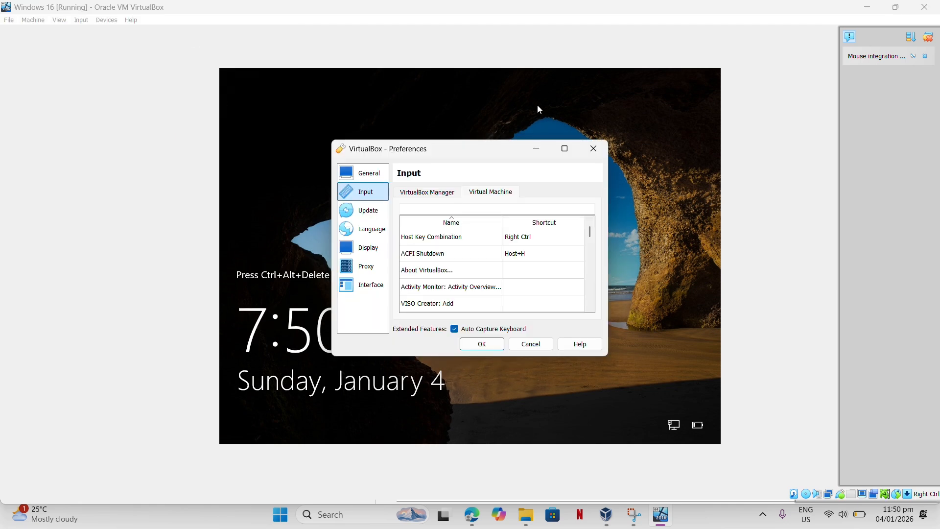
pyautogui.click(594, 147)
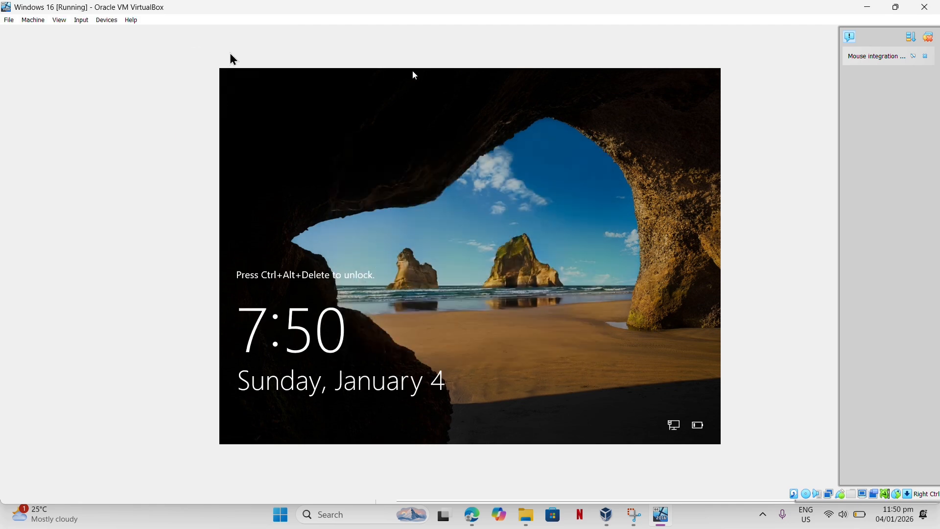
# Send Ctrl-Alt-Del to the virtual machine and sign in to the Administrator account with its password.
pyautogui.click(86, 22)
pyautogui.moveTo(117, 39)
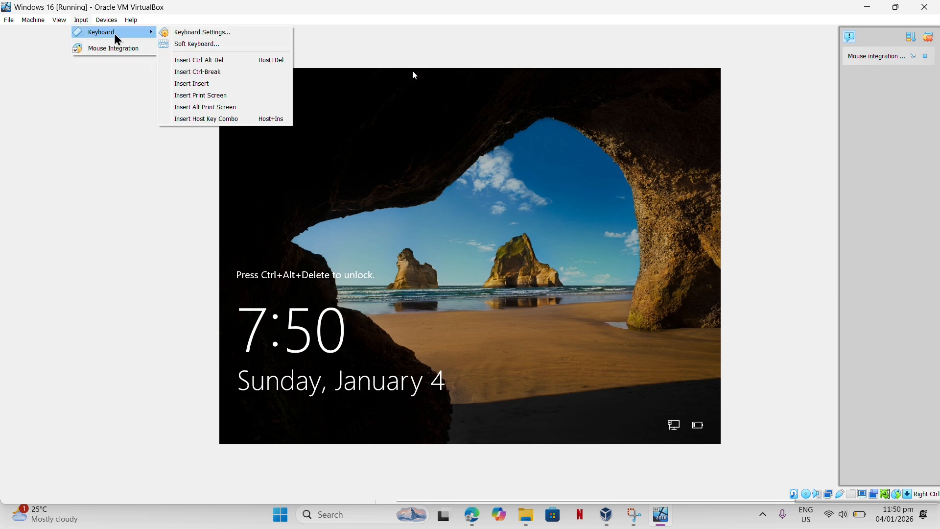
pyautogui.click(186, 66)
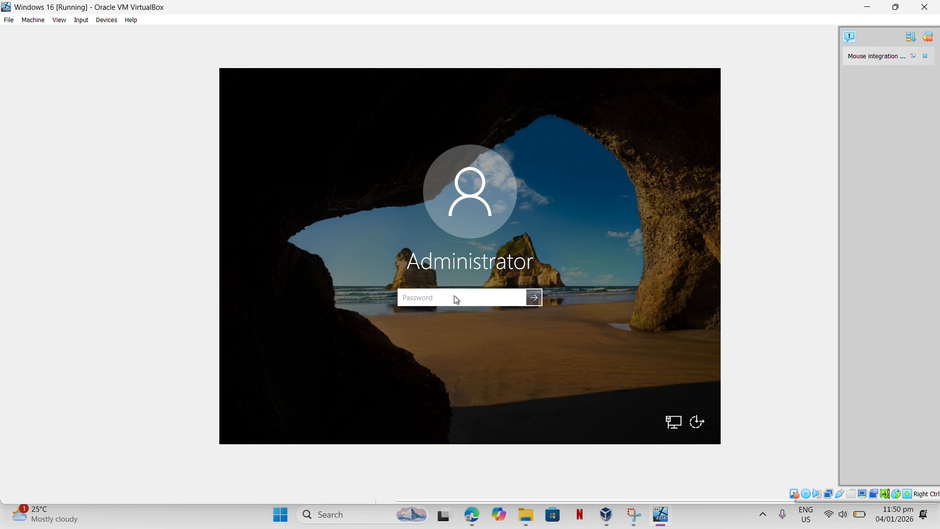
pyautogui.write('•••••••')
pyautogui.click(537, 305)
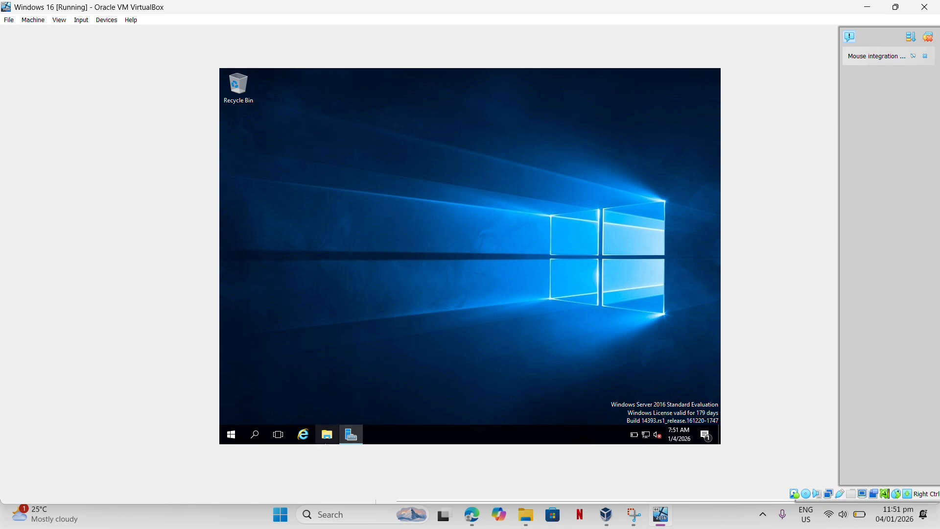
# Browse the Desktop, Downloads, Documents, Pictures and This PC locations in the virtual machine's File Explorer, closing it when finished.
pyautogui.click(325, 440)
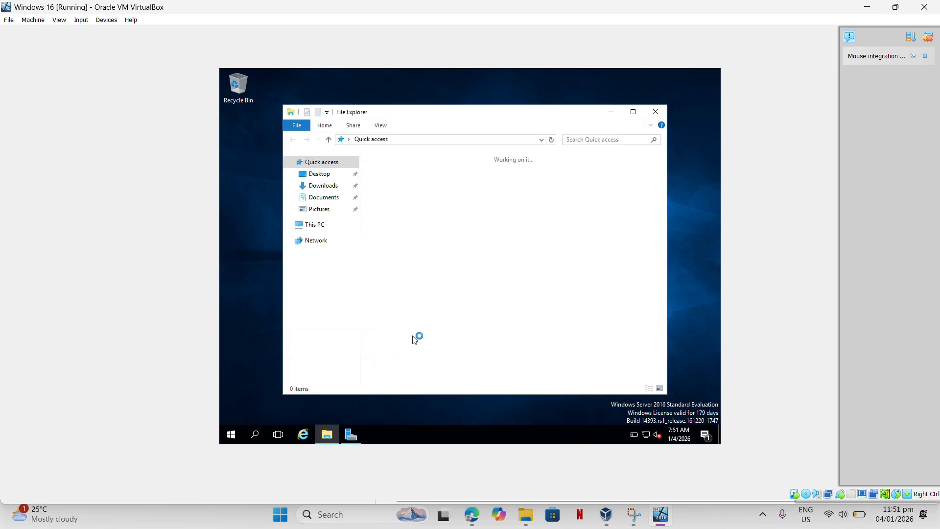
pyautogui.click(324, 178)
pyautogui.click(324, 185)
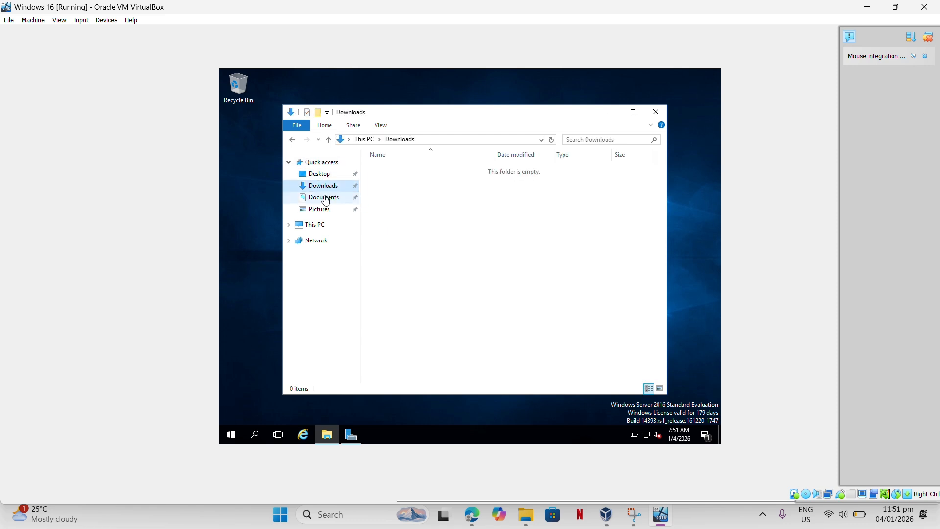
pyautogui.click(326, 198)
pyautogui.click(325, 209)
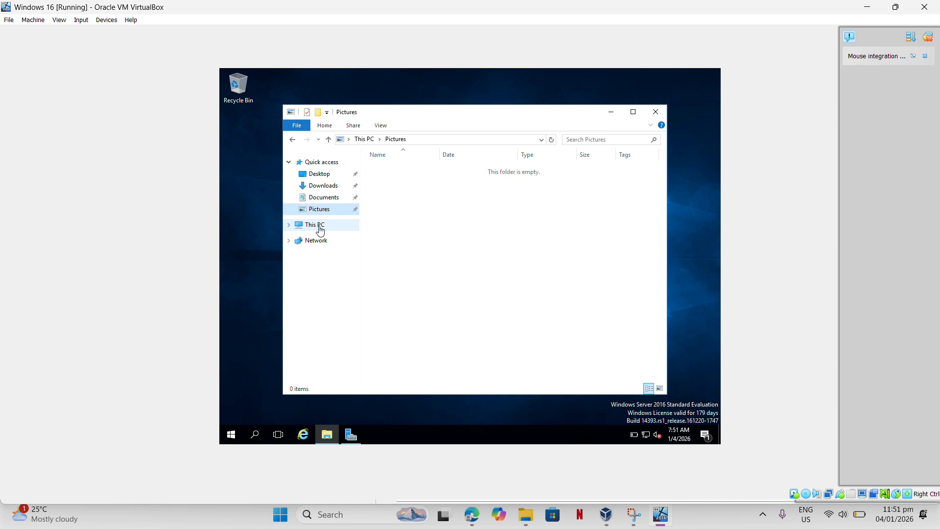
pyautogui.click(319, 226)
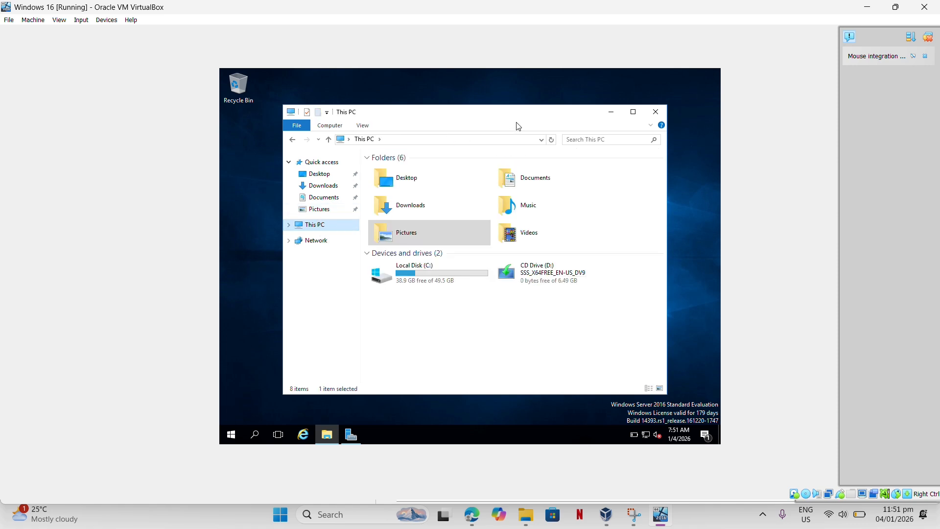
pyautogui.click(655, 112)
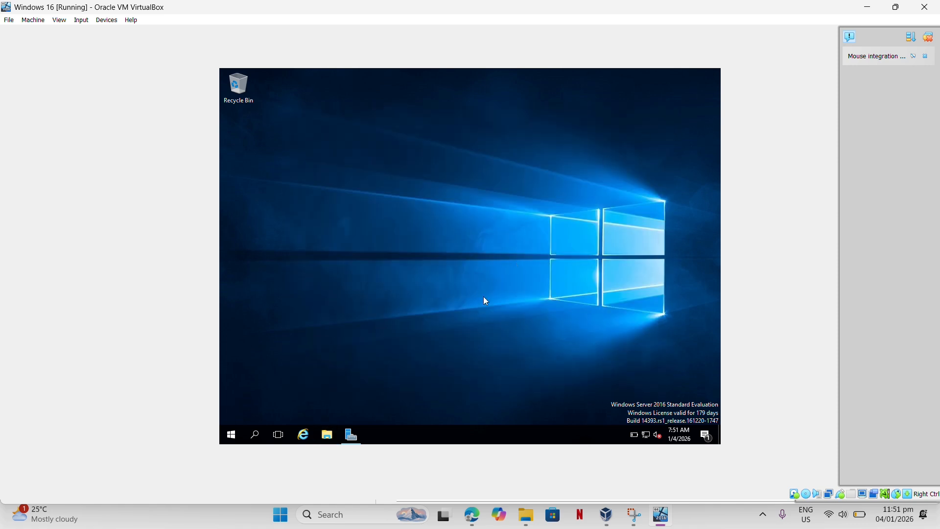
# Search the virtual machine's Windows for "note" and open Notepad.
pyautogui.click(231, 435)
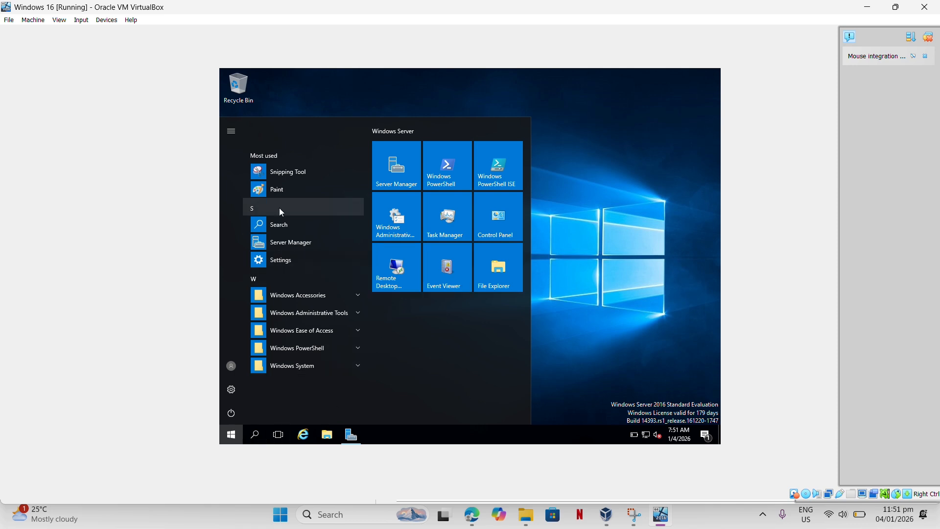
pyautogui.click(286, 225)
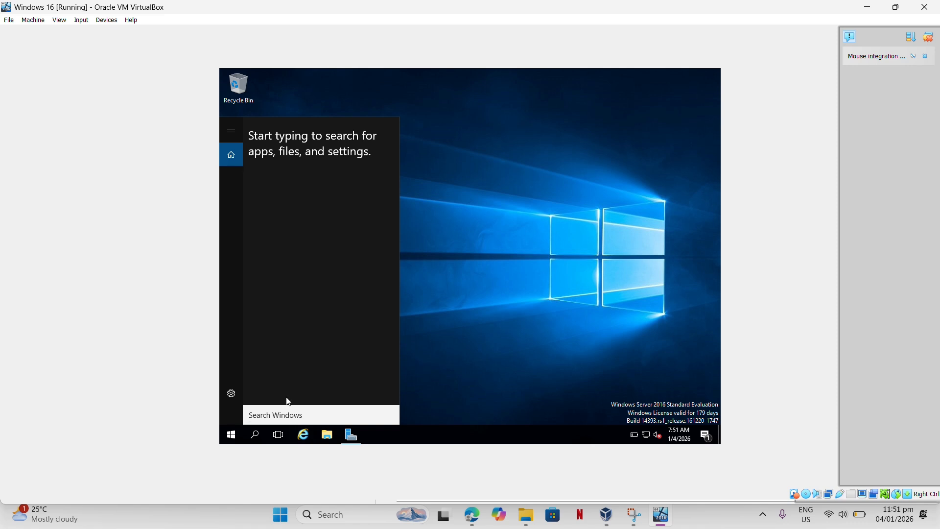
pyautogui.write('n')
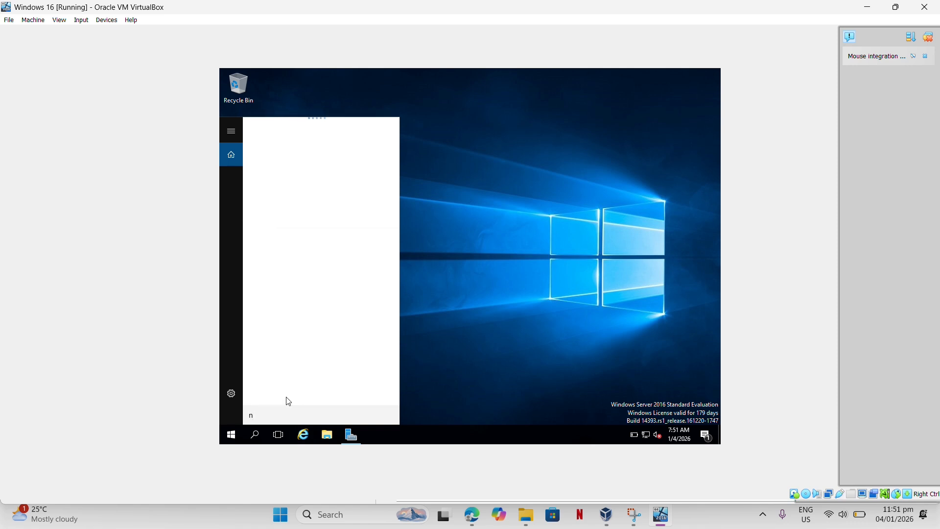
pyautogui.write('ote')
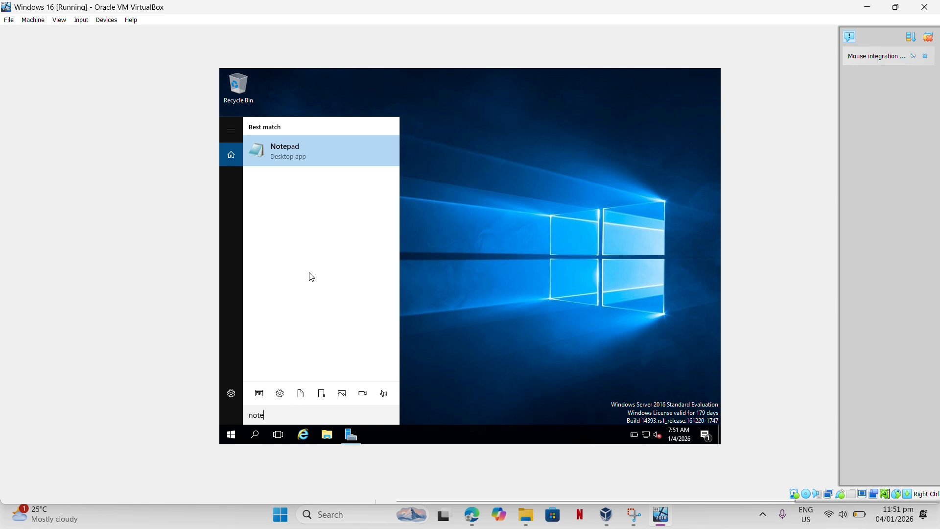
pyautogui.click(336, 154)
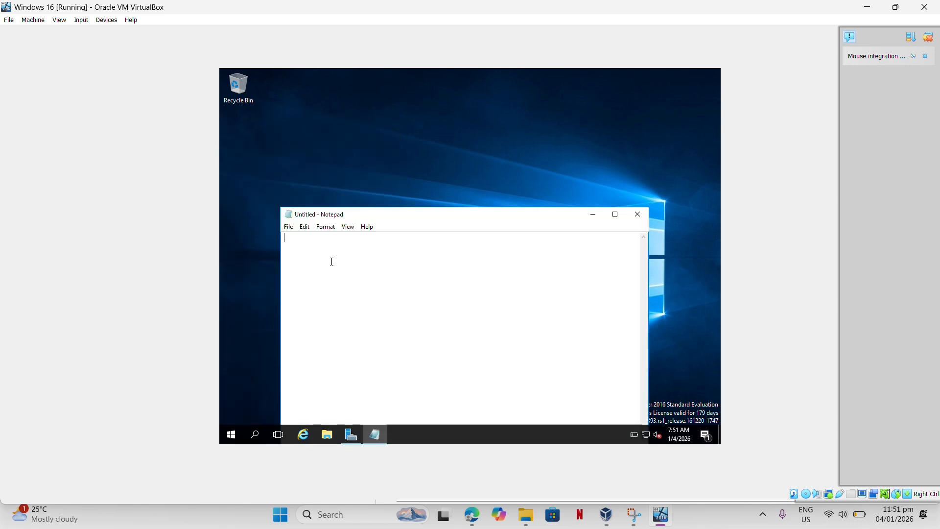
# Write "hello!" in the empty Notepad document and replace it with "happy new year".
pyautogui.write('hello!')
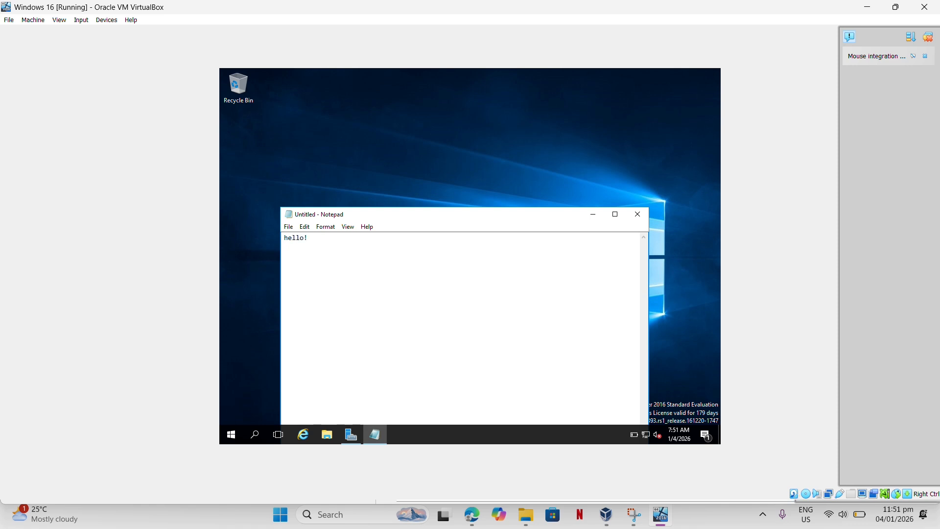
pyautogui.press('BackSpace')
pyautogui.press('BackSpace')
pyautogui.press('BackSpace')
pyautogui.press('BackSpace')
pyautogui.press('BackSpace')
pyautogui.press('BackSpace')
pyautogui.write('happy new year')
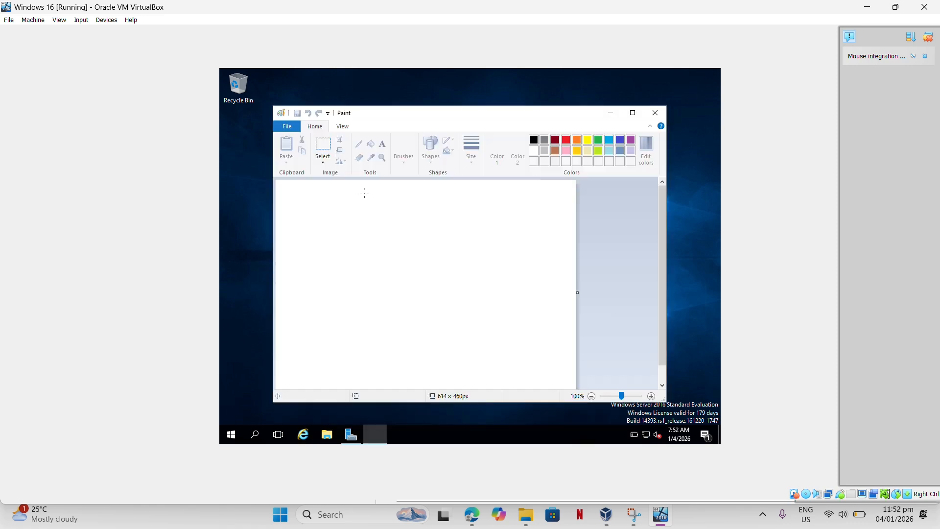
# Draw a black smiley face with two short eye strokes and a wide curved mouth in Paint, and pick red as the drawing color.
pyautogui.moveTo(324, 216); pyautogui.dragTo(330, 234)
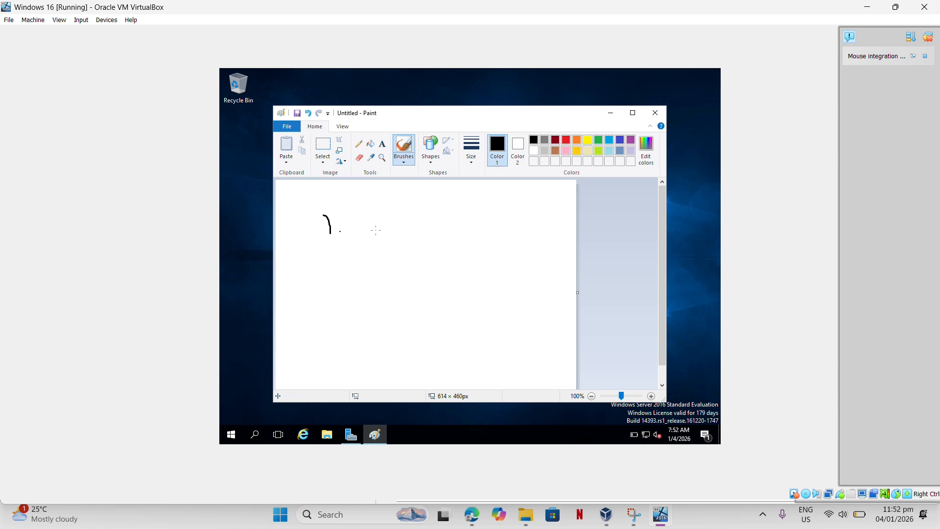
pyautogui.moveTo(481, 221); pyautogui.dragTo(481, 241)
pyautogui.moveTo(319, 275)
pyautogui.mouseDown()
pyautogui.moveTo(445, 319)
pyautogui.moveTo(485, 279)
pyautogui.mouseUp()
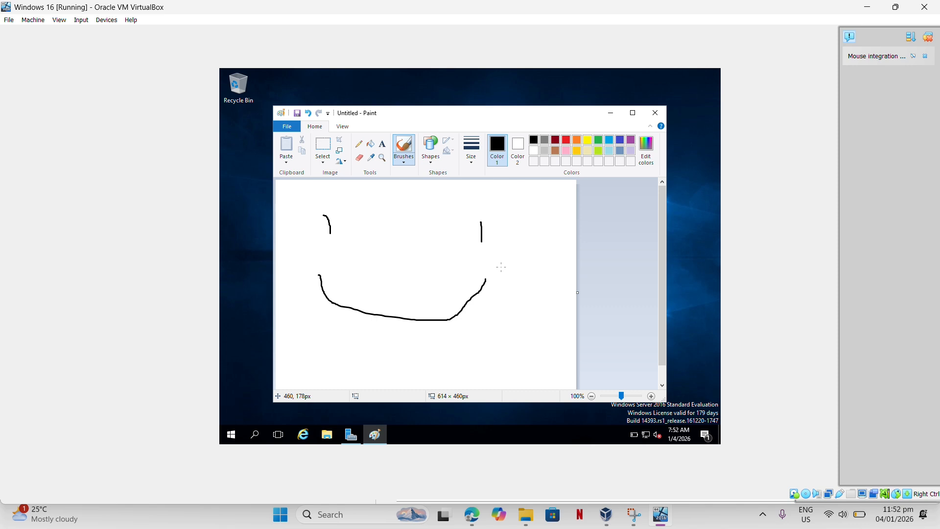
pyautogui.click(569, 142)
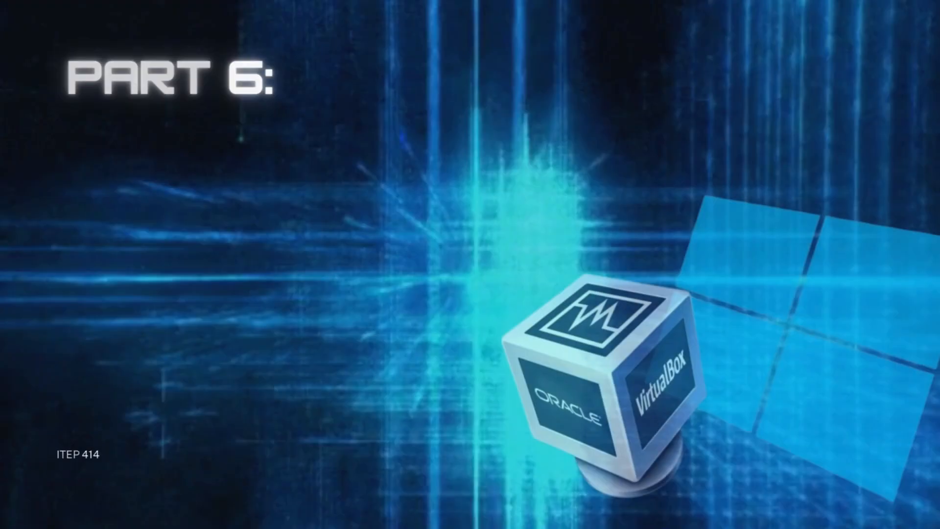